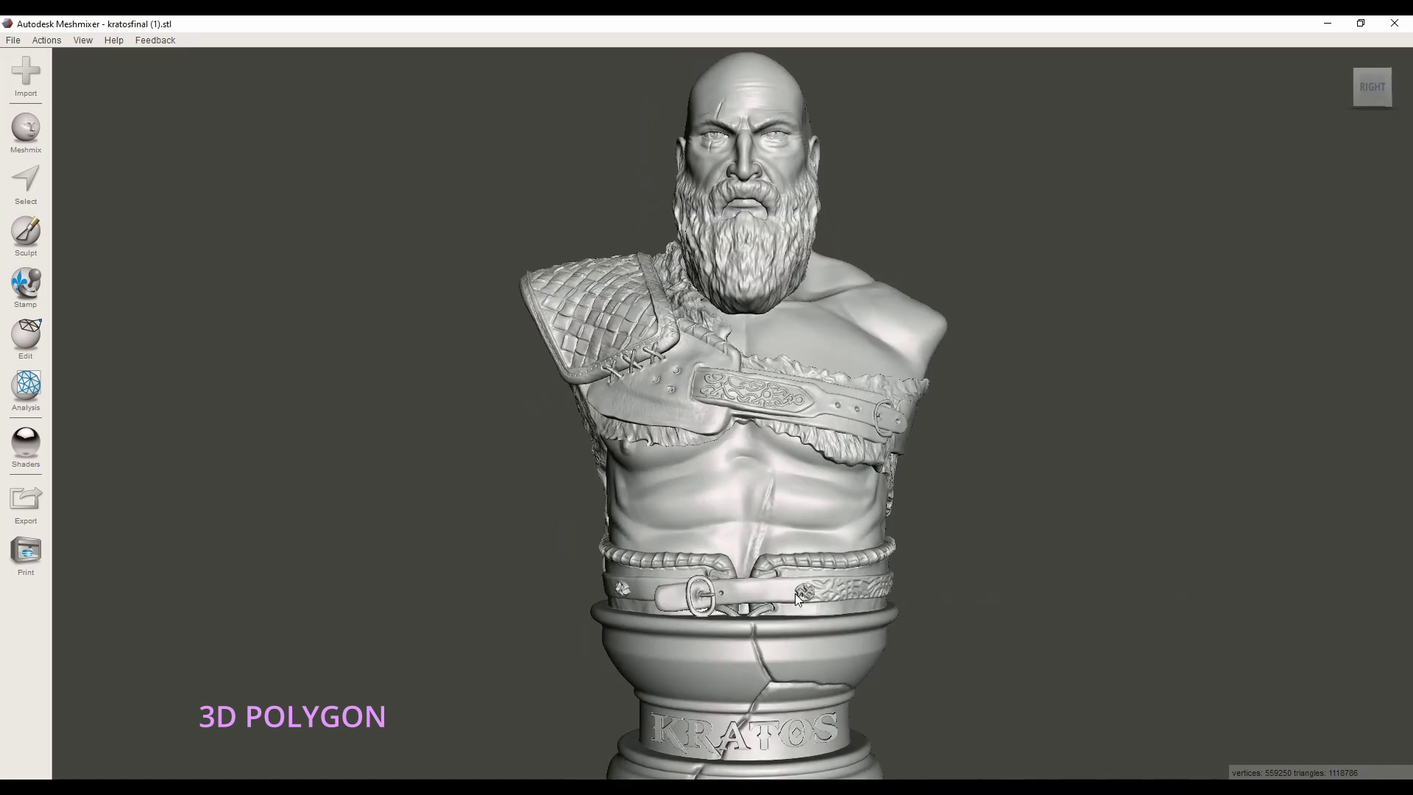
scroll(795, 593, "down", 2)
Step: Orbit the Kratos bust through side and front views, then show the Analysis tools
mouse_move(950, 578)
right_mouse_down()
mouse_move(853, 577)
mouse_move(915, 558)
right_mouse_up()
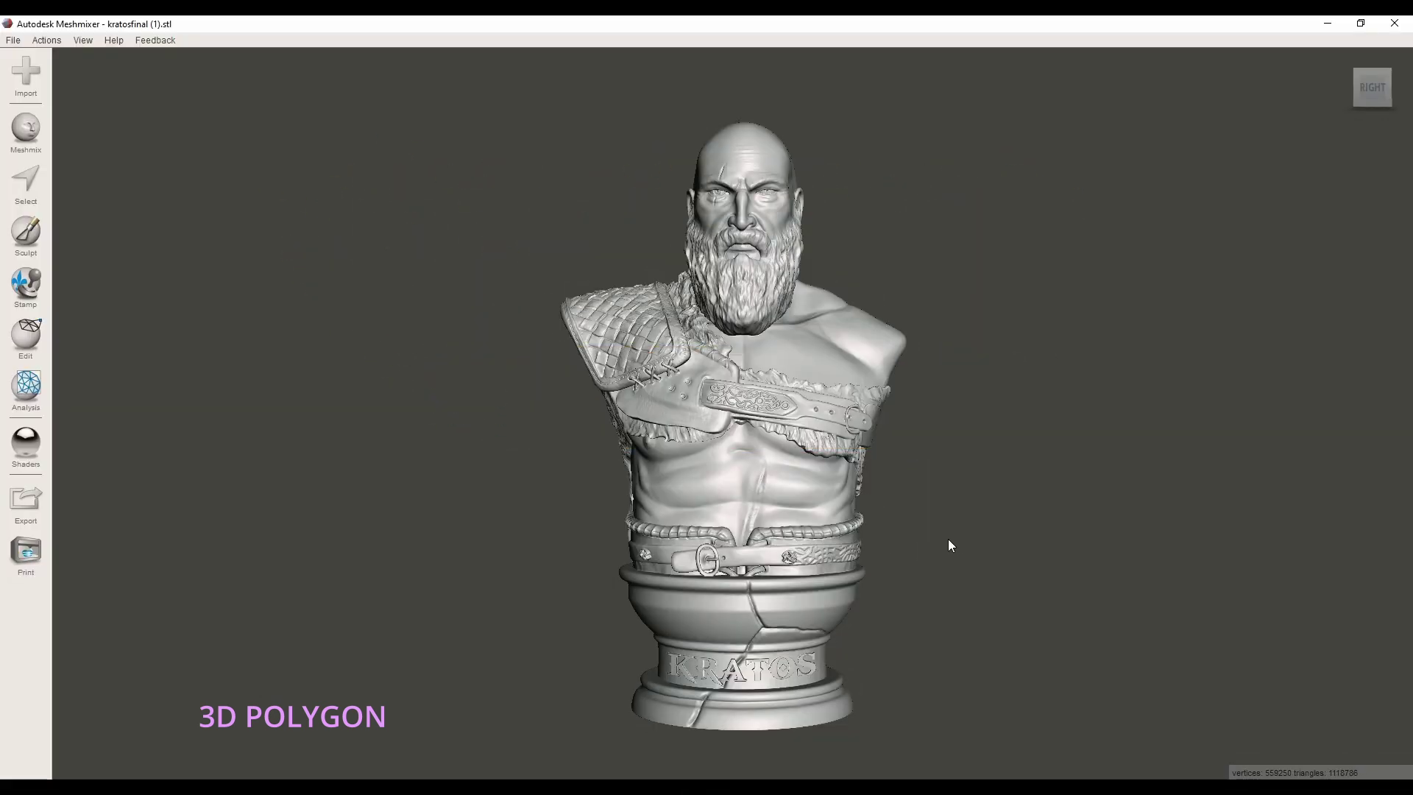
mouse_move(948, 538)
right_mouse_down()
mouse_move(833, 540)
mouse_move(918, 542)
mouse_move(893, 543)
right_mouse_up()
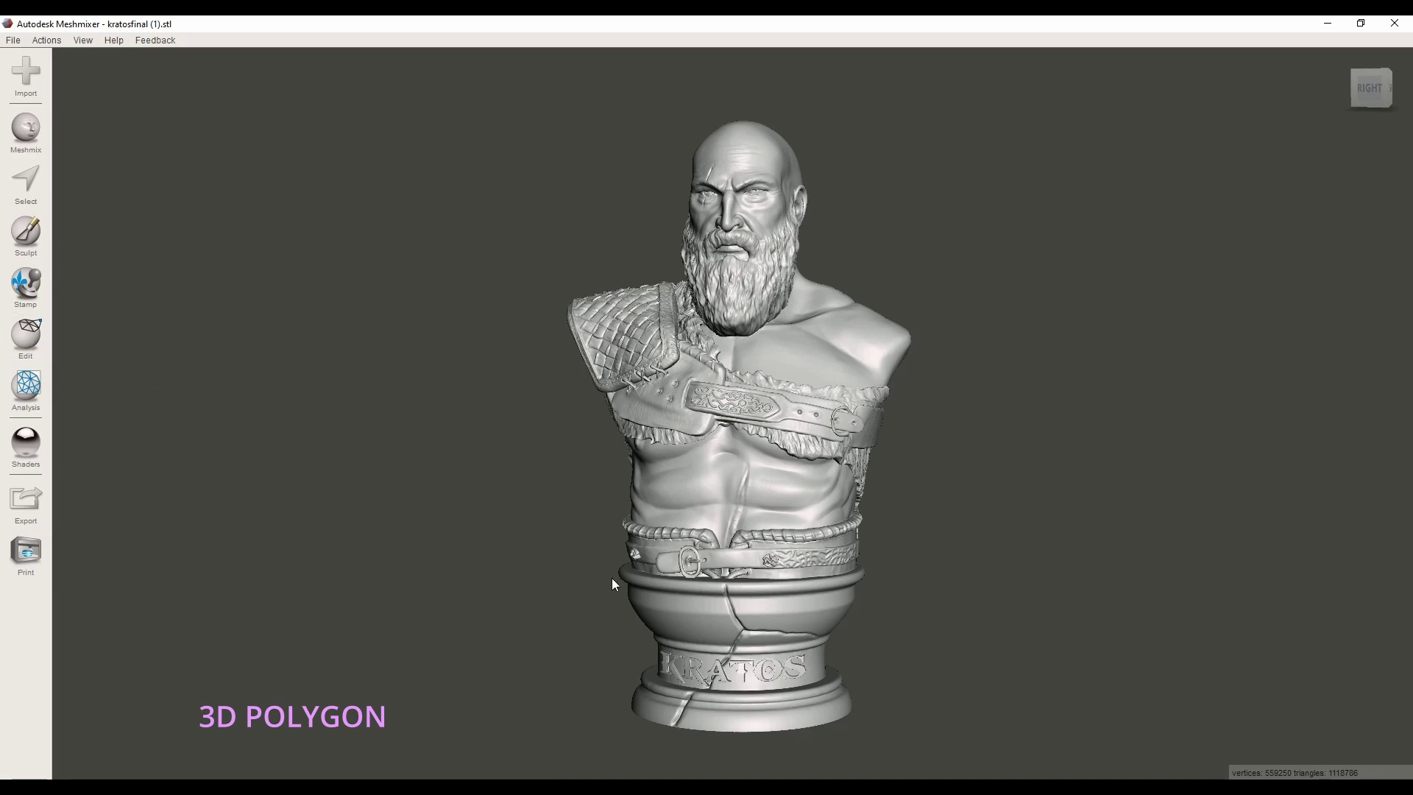
mouse_move(469, 569)
right_mouse_down()
mouse_move(693, 586)
mouse_move(627, 590)
mouse_move(496, 547)
right_mouse_up()
left_click(26, 386)
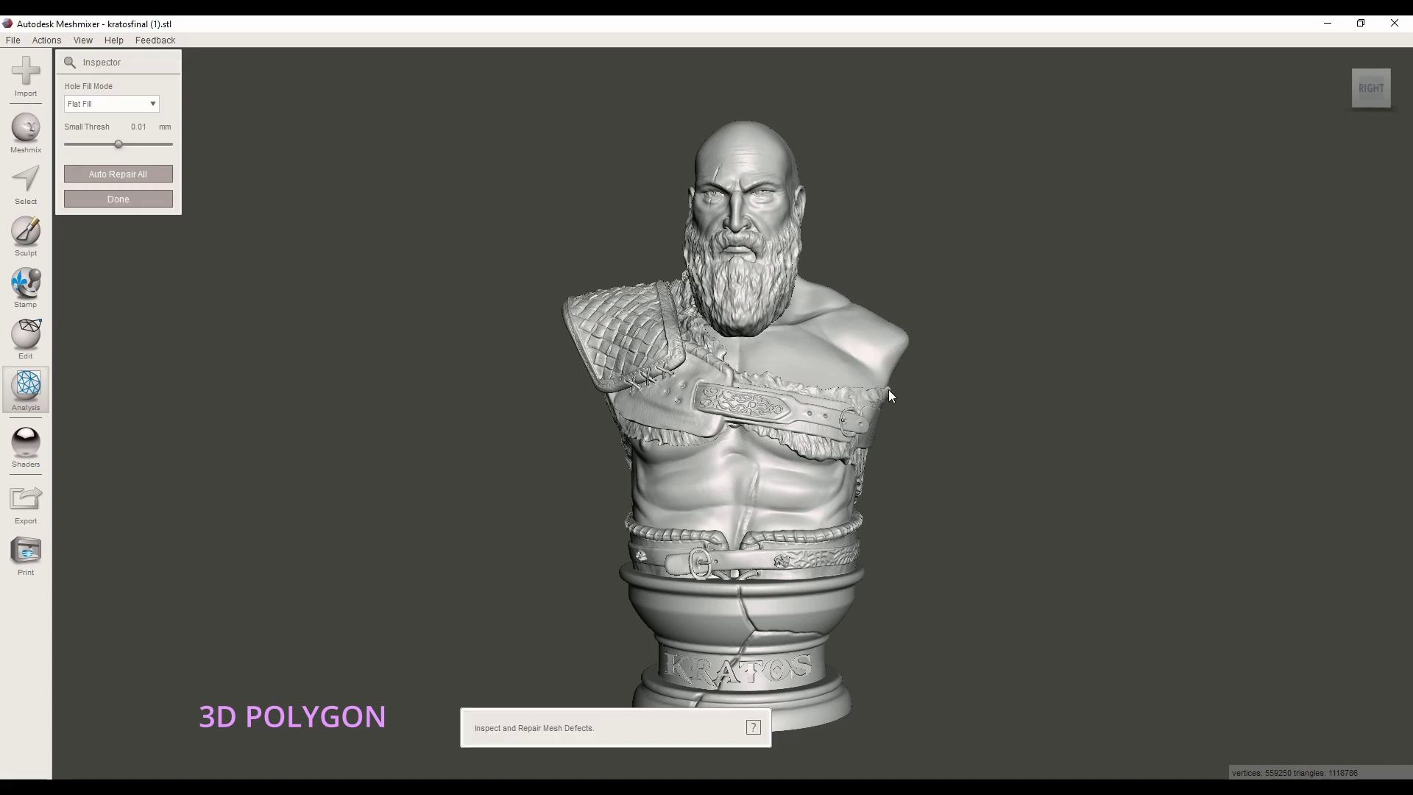
Step: Close the Inspector with Done after a quick orbit, then show the Edit tools
mouse_move(830, 553)
right_mouse_down()
mouse_move(454, 554)
mouse_move(857, 548)
right_mouse_up()
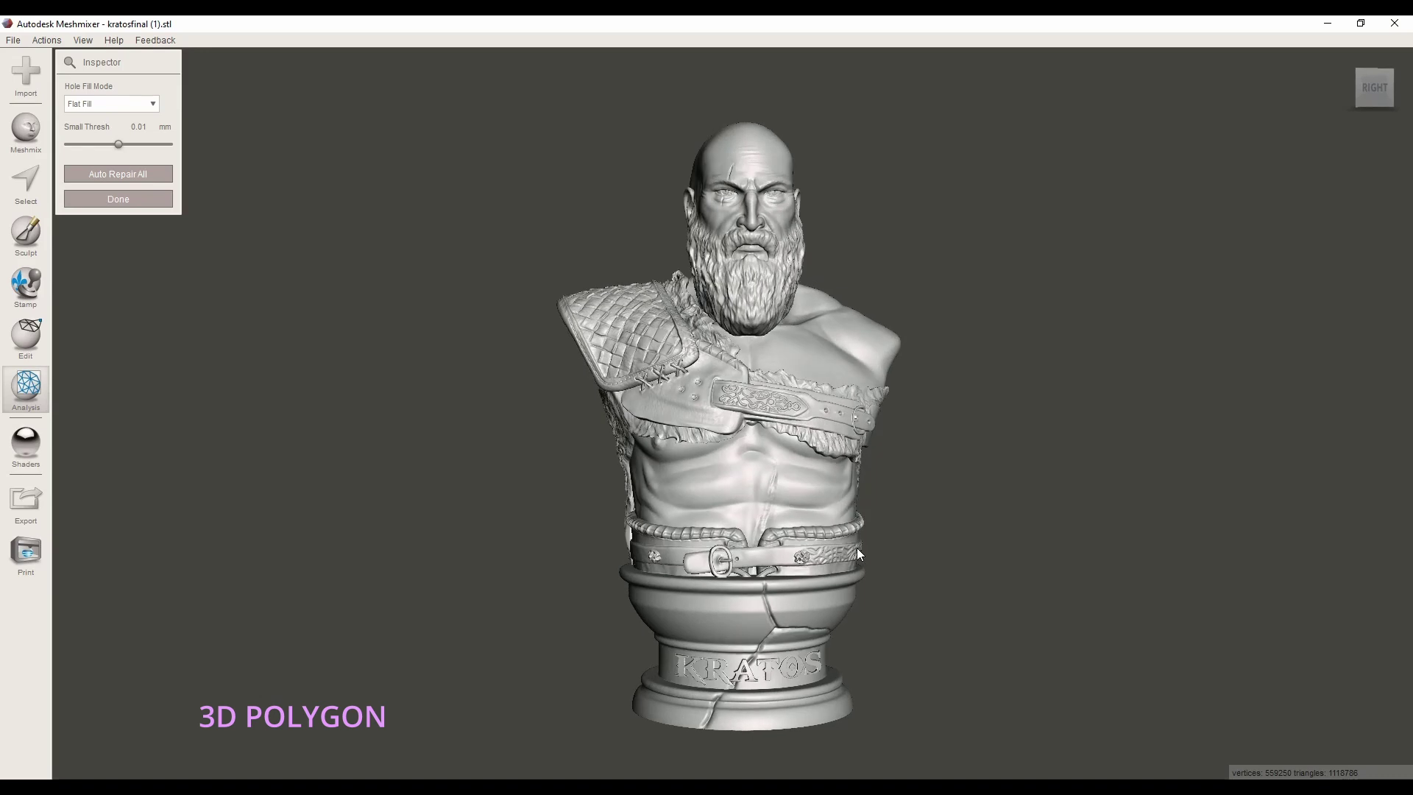
left_click(119, 200)
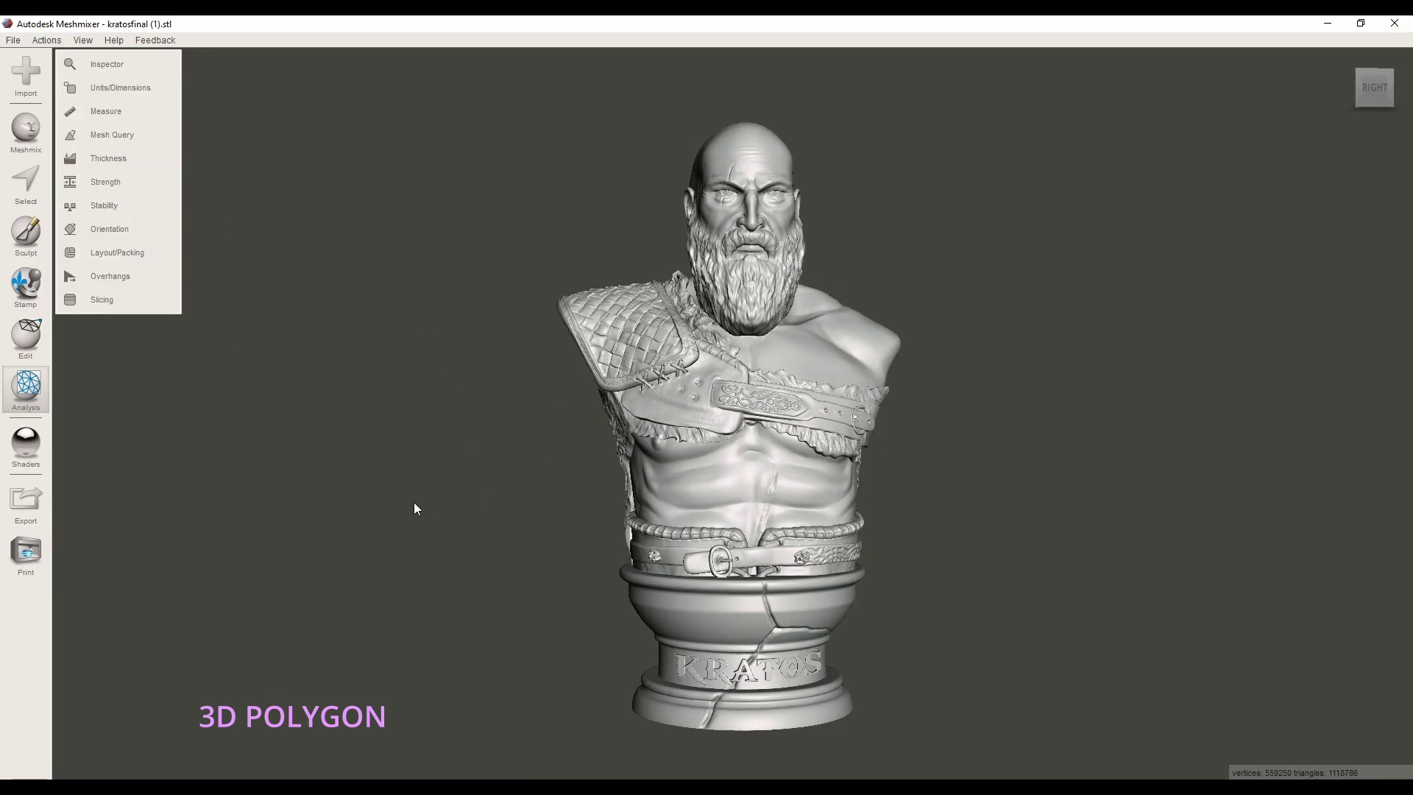
left_click(28, 328)
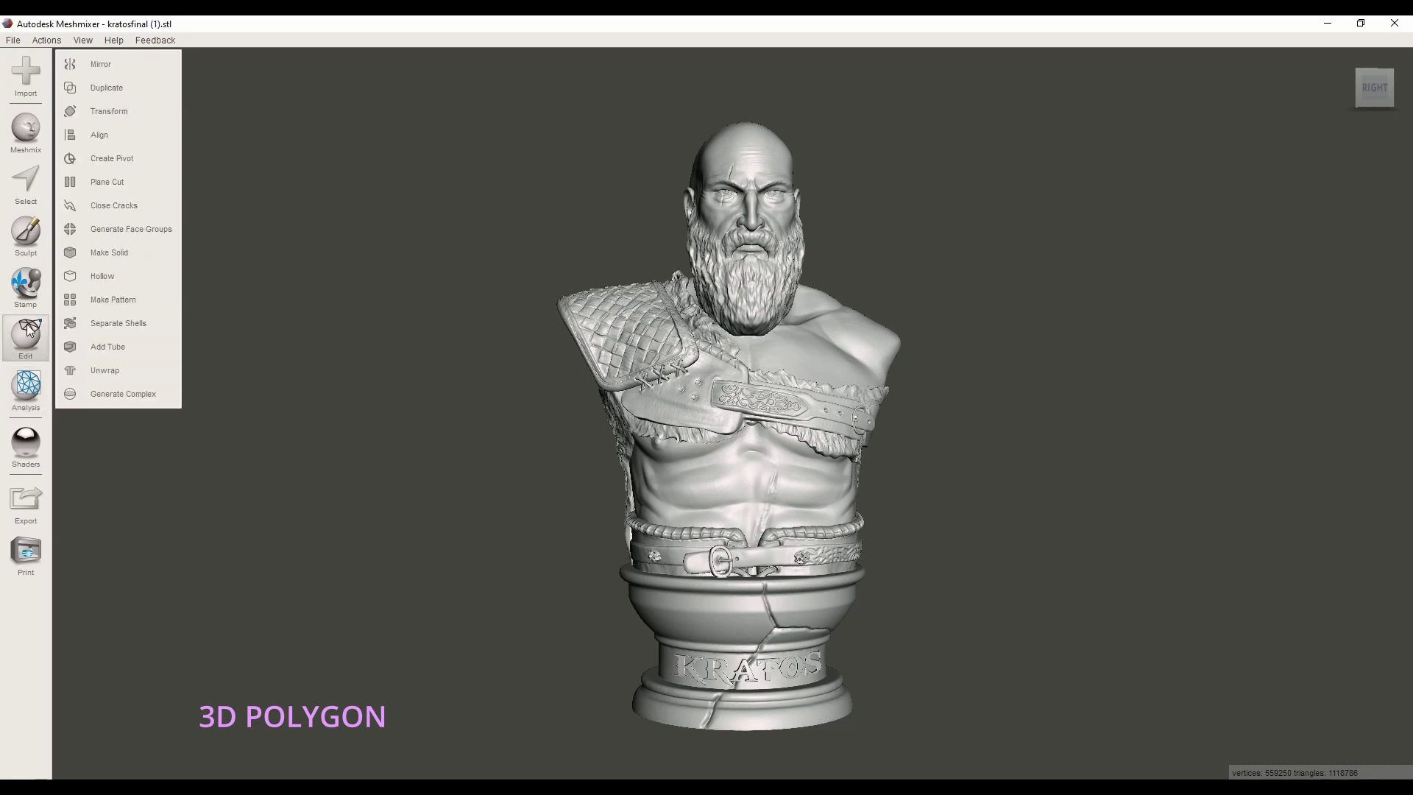
Step: Start a Plane Cut on the bust and move the cutting plane downward
left_click(75, 183)
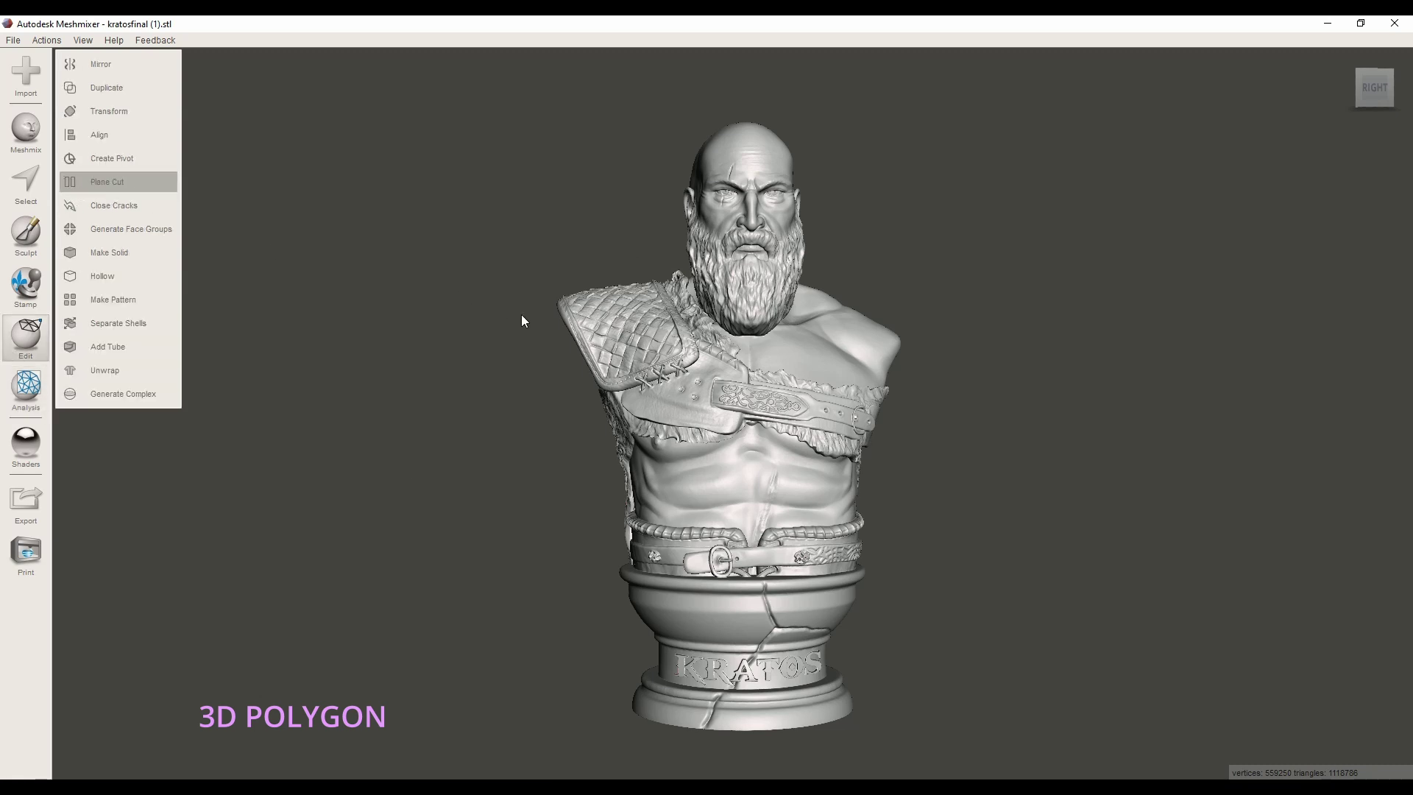
right_click_drag(534, 450, 415, 506)
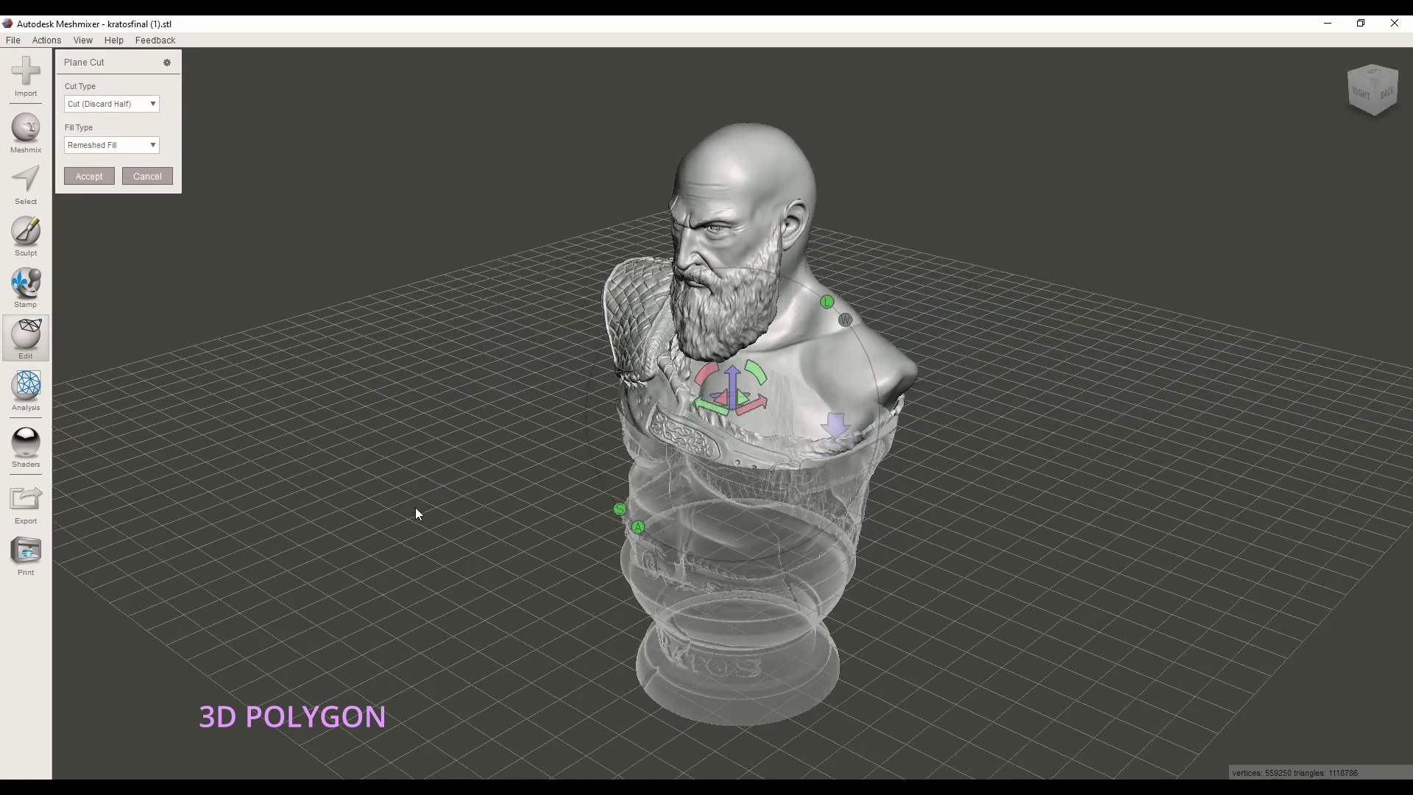
mouse_move(1062, 579)
right_mouse_down()
mouse_move(1048, 511)
mouse_move(996, 563)
mouse_move(988, 535)
mouse_move(1114, 465)
mouse_move(1186, 485)
mouse_move(1085, 496)
mouse_move(923, 371)
right_mouse_up()
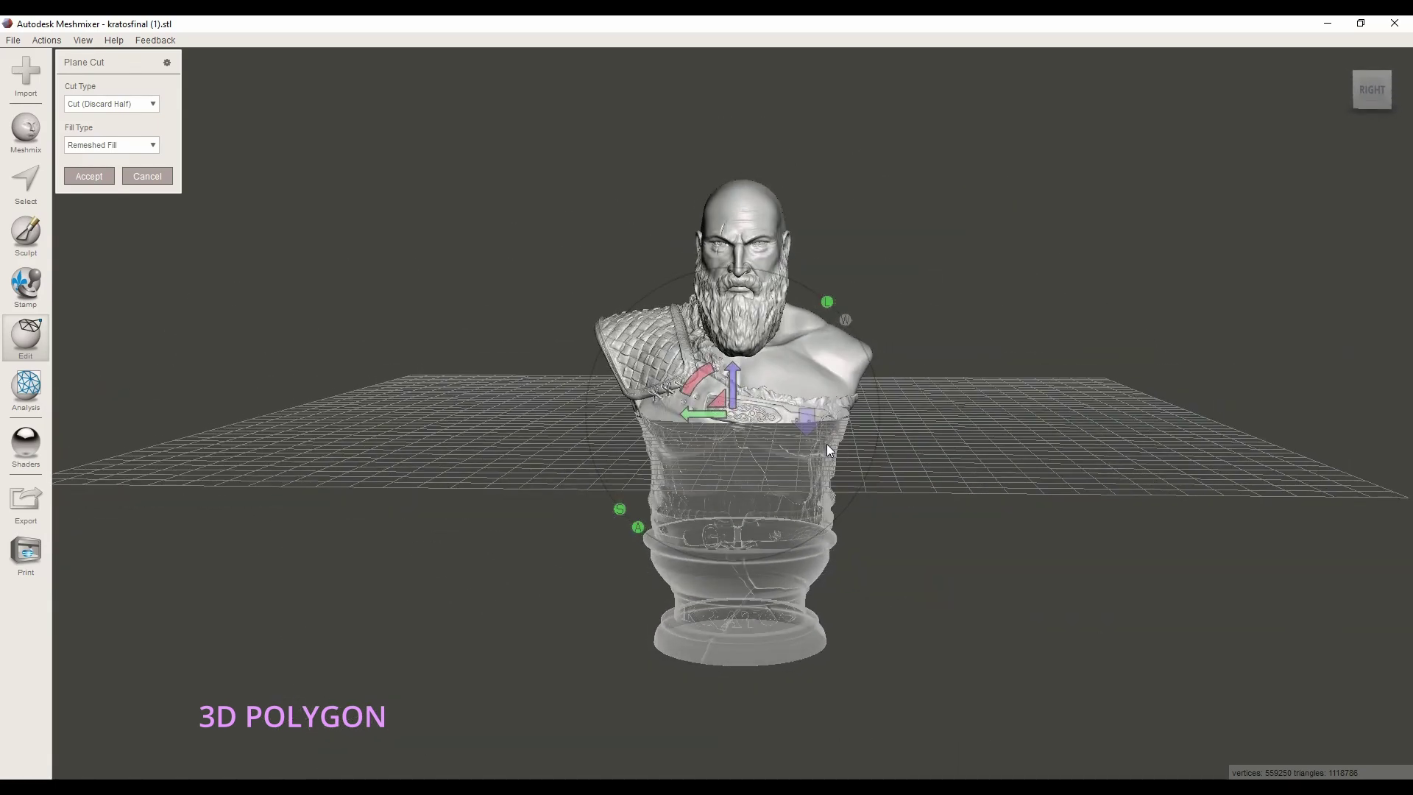
mouse_move(827, 444)
right_mouse_down()
mouse_move(1057, 462)
mouse_move(889, 464)
mouse_move(1050, 464)
mouse_move(601, 394)
mouse_move(712, 392)
right_mouse_up()
left_click_drag(729, 387, 726, 519)
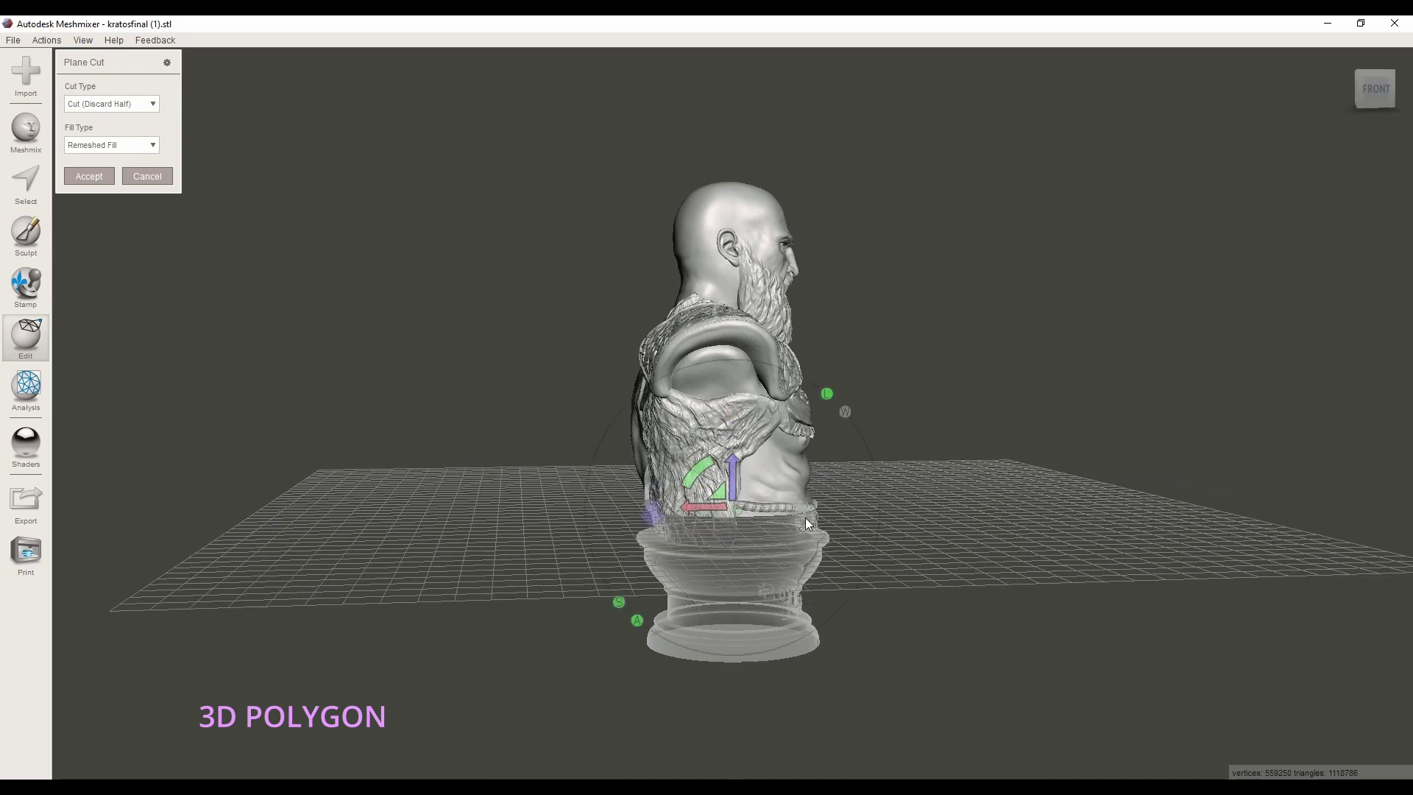
mouse_move(724, 461)
right_mouse_down()
mouse_move(717, 529)
mouse_move(694, 503)
right_mouse_up()
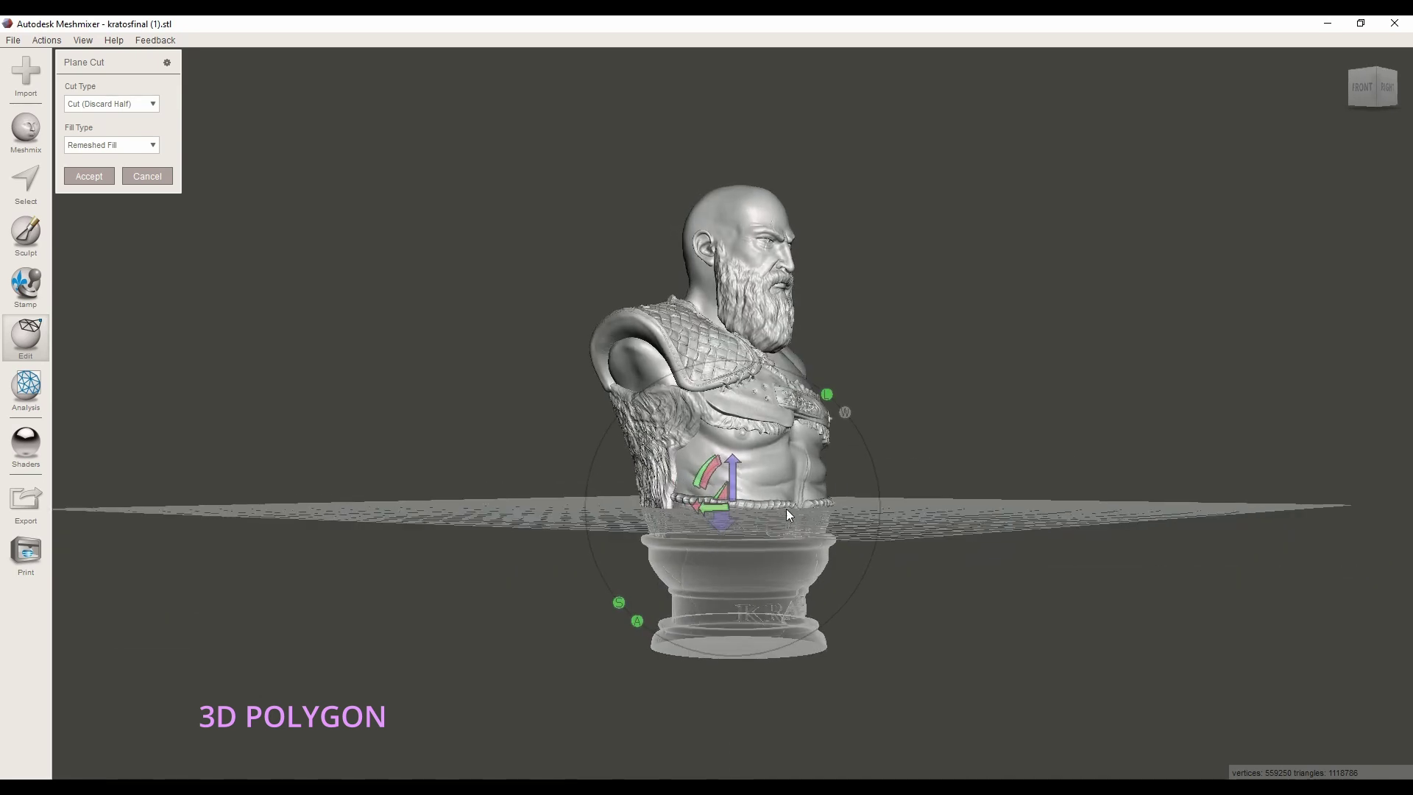
right_click_drag(786, 509, 804, 522)
Step: Raise the cutting plane to chest height and accept the cut, discarding the lower part
mouse_move(733, 477)
left_mouse_down()
mouse_move(735, 337)
mouse_move(740, 351)
left_mouse_up()
mouse_move(740, 350)
right_mouse_down()
mouse_move(692, 468)
mouse_move(851, 445)
mouse_move(825, 453)
right_mouse_up()
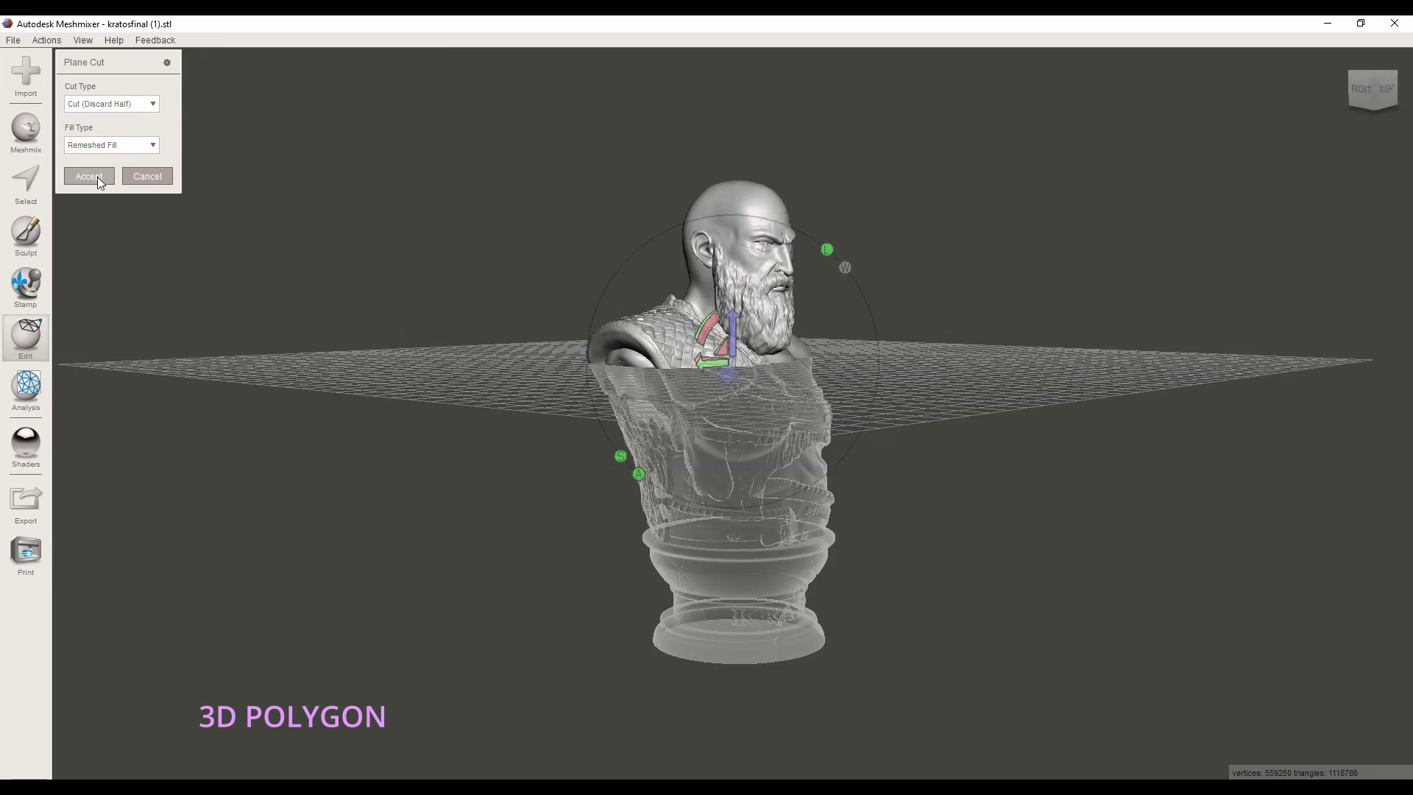
right_click_drag(665, 497, 668, 476)
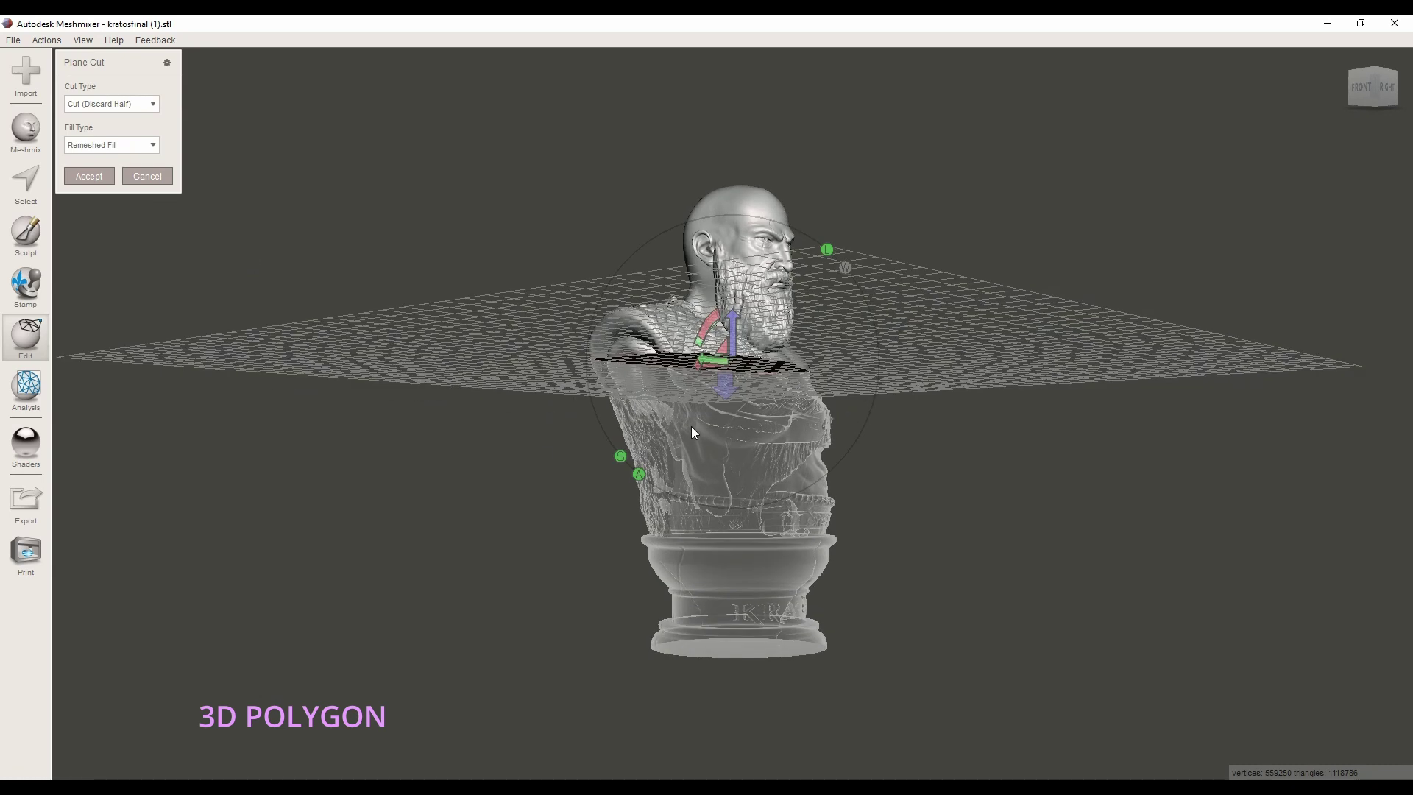
mouse_move(627, 675)
right_mouse_down()
mouse_move(706, 562)
mouse_move(662, 551)
right_mouse_up()
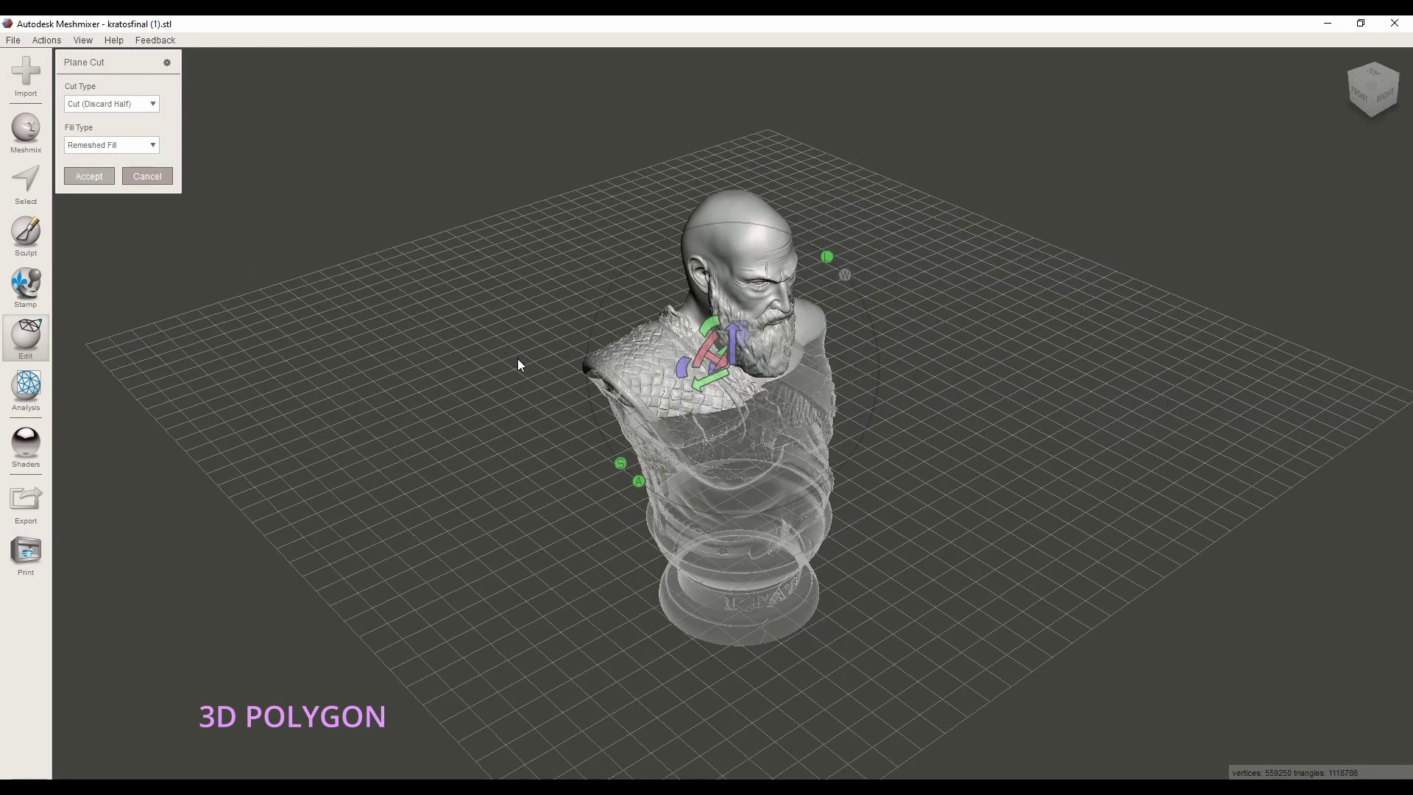
key("Return")
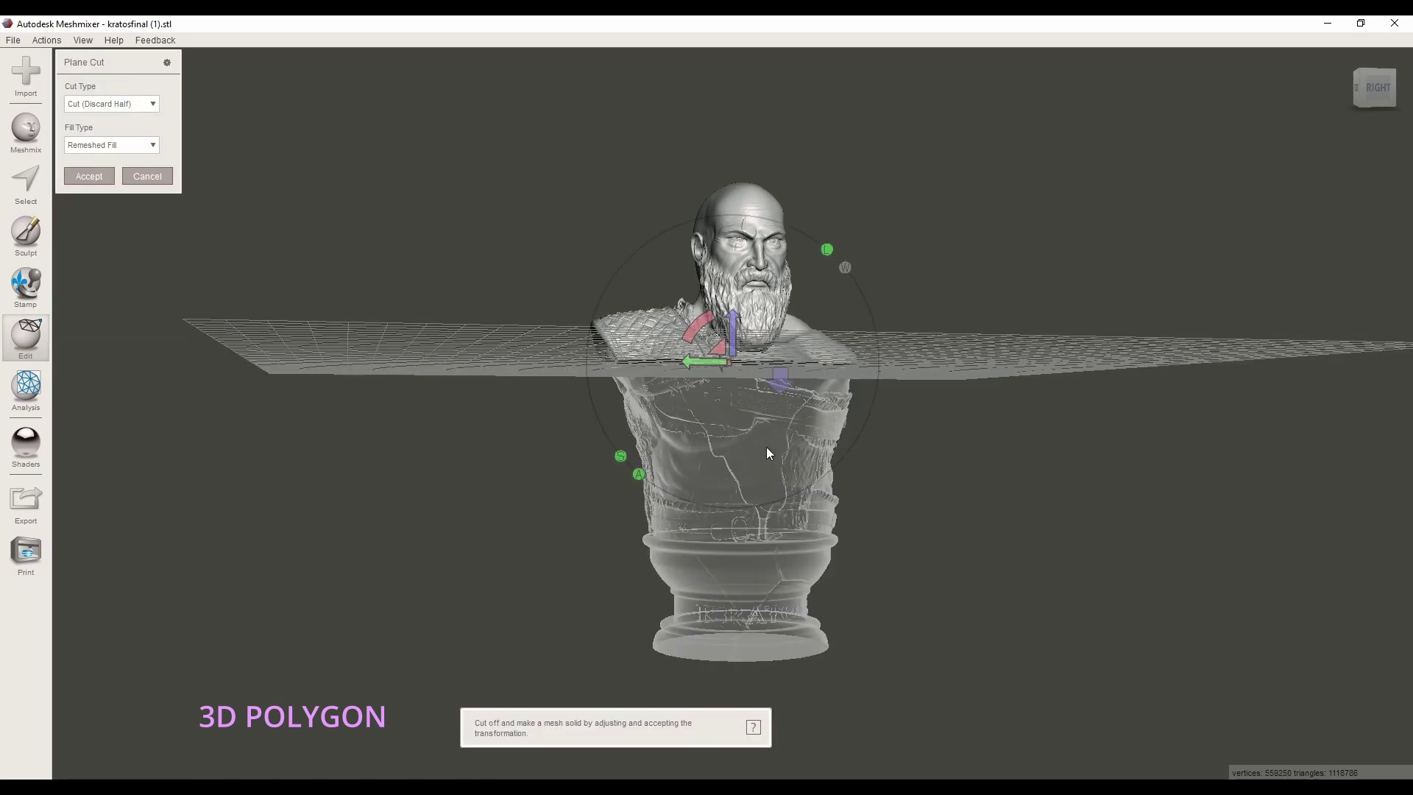
Step: Orbit to a three-quarter view to check the new cutting plane across the chest
right_click_drag(811, 469, 886, 469)
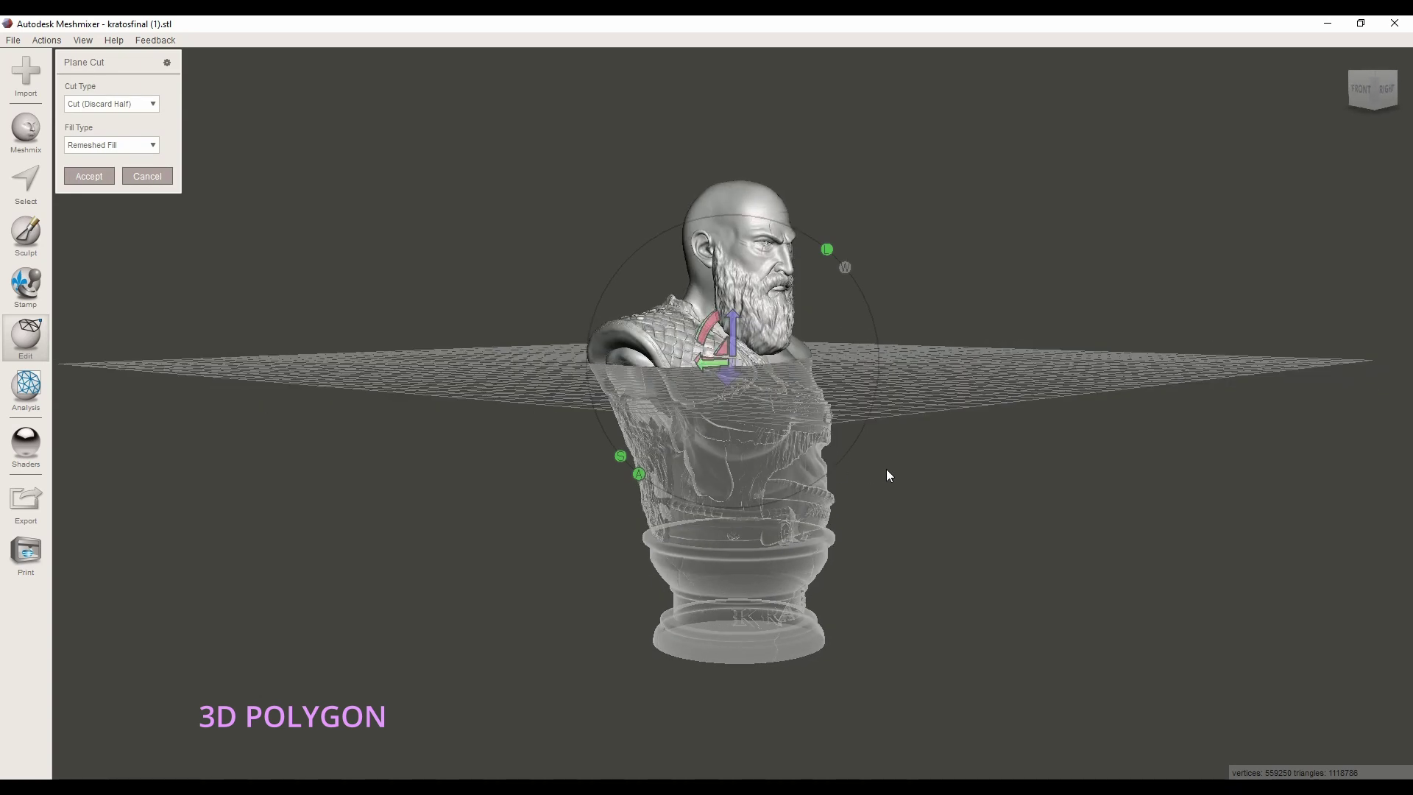
Step: Change the Plane Cut type from Discard Half to Slice (Keep Both)
left_click(85, 107)
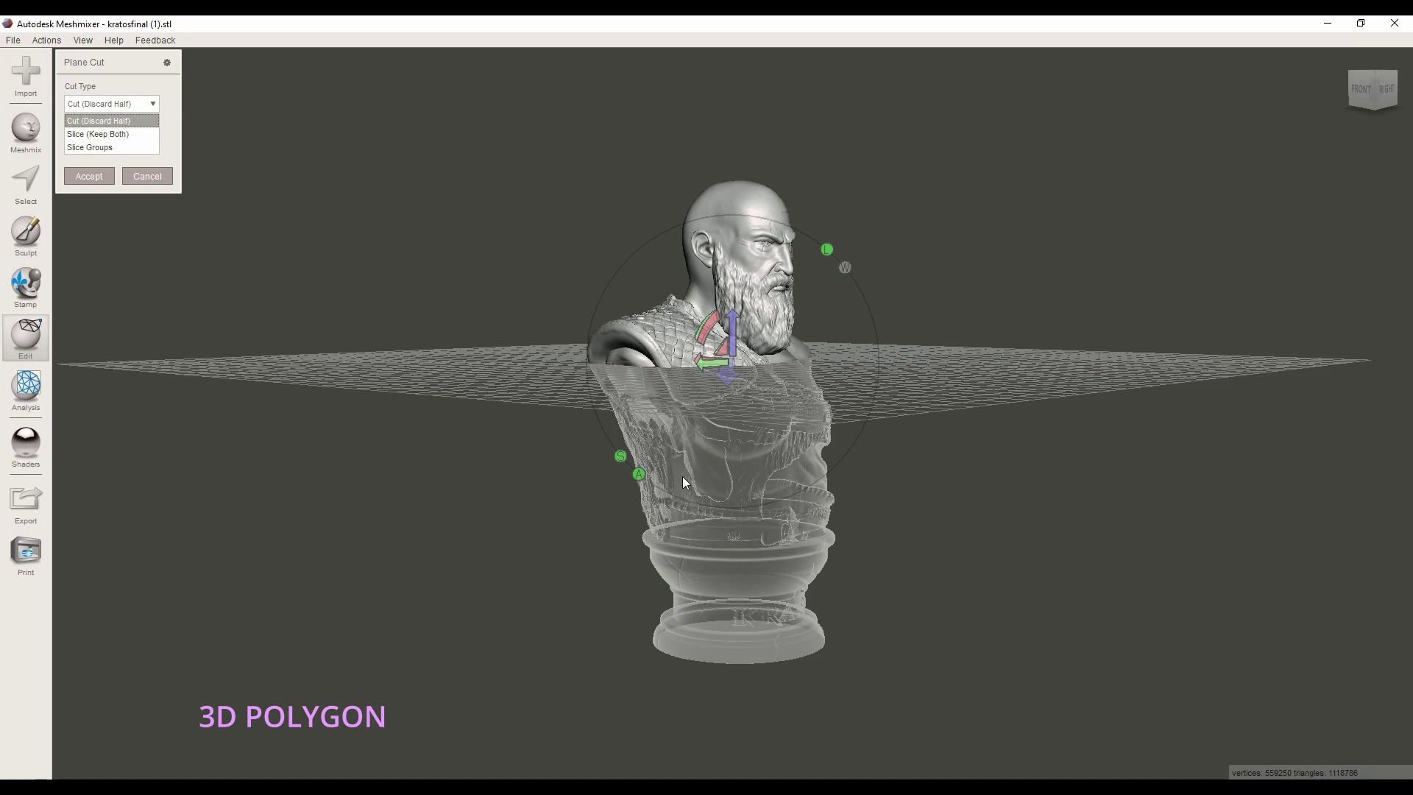
left_click(365, 326)
right_click_drag(344, 282, 282, 271)
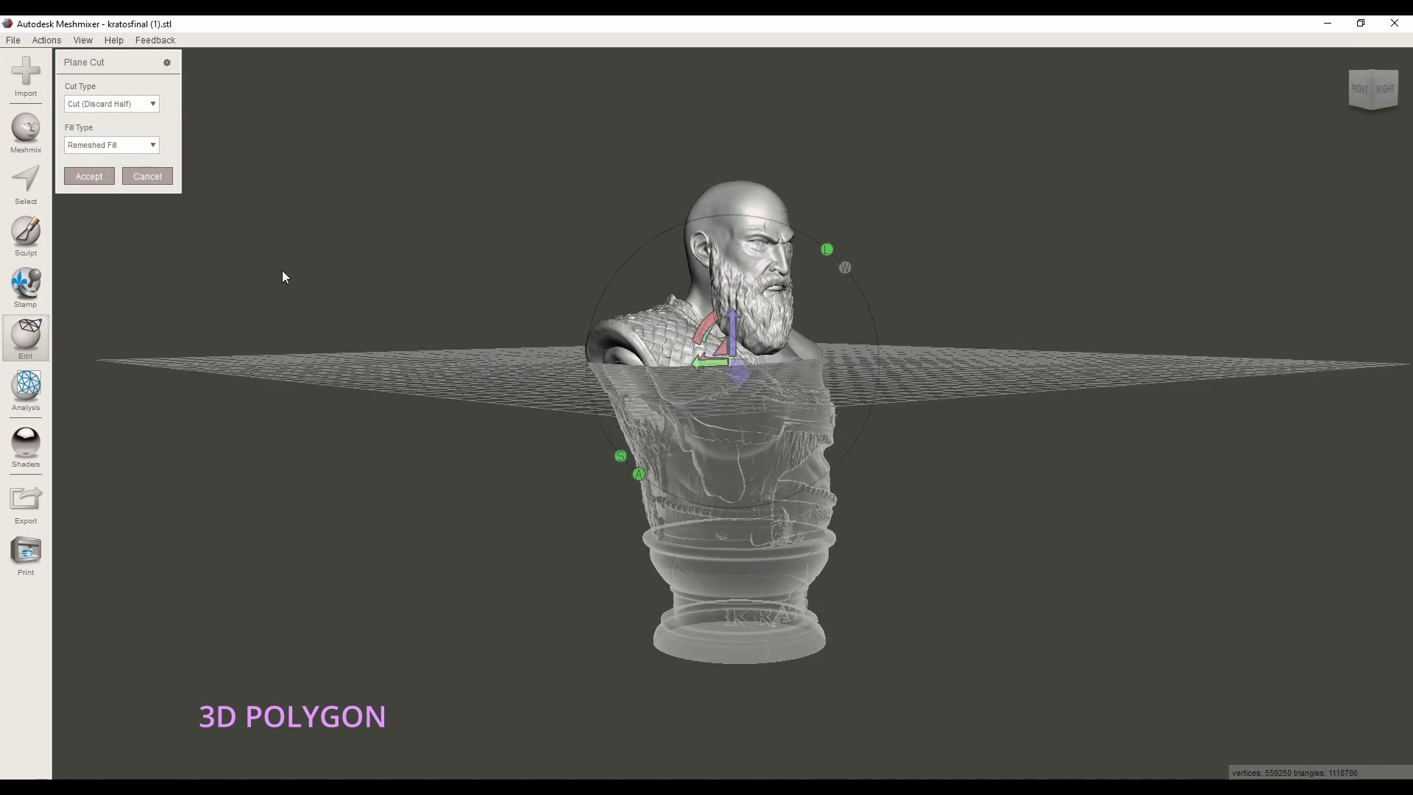
left_click(88, 107)
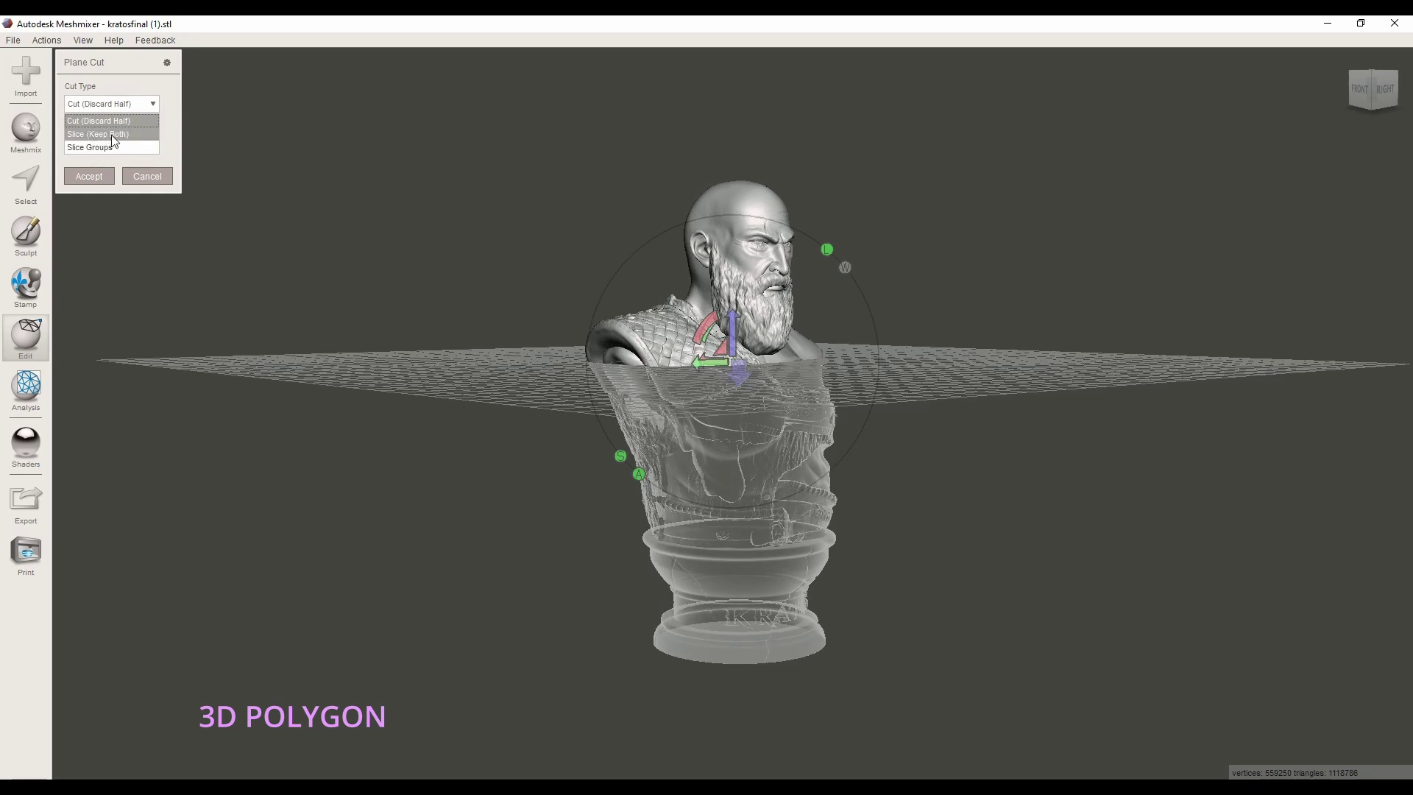
left_click(103, 135)
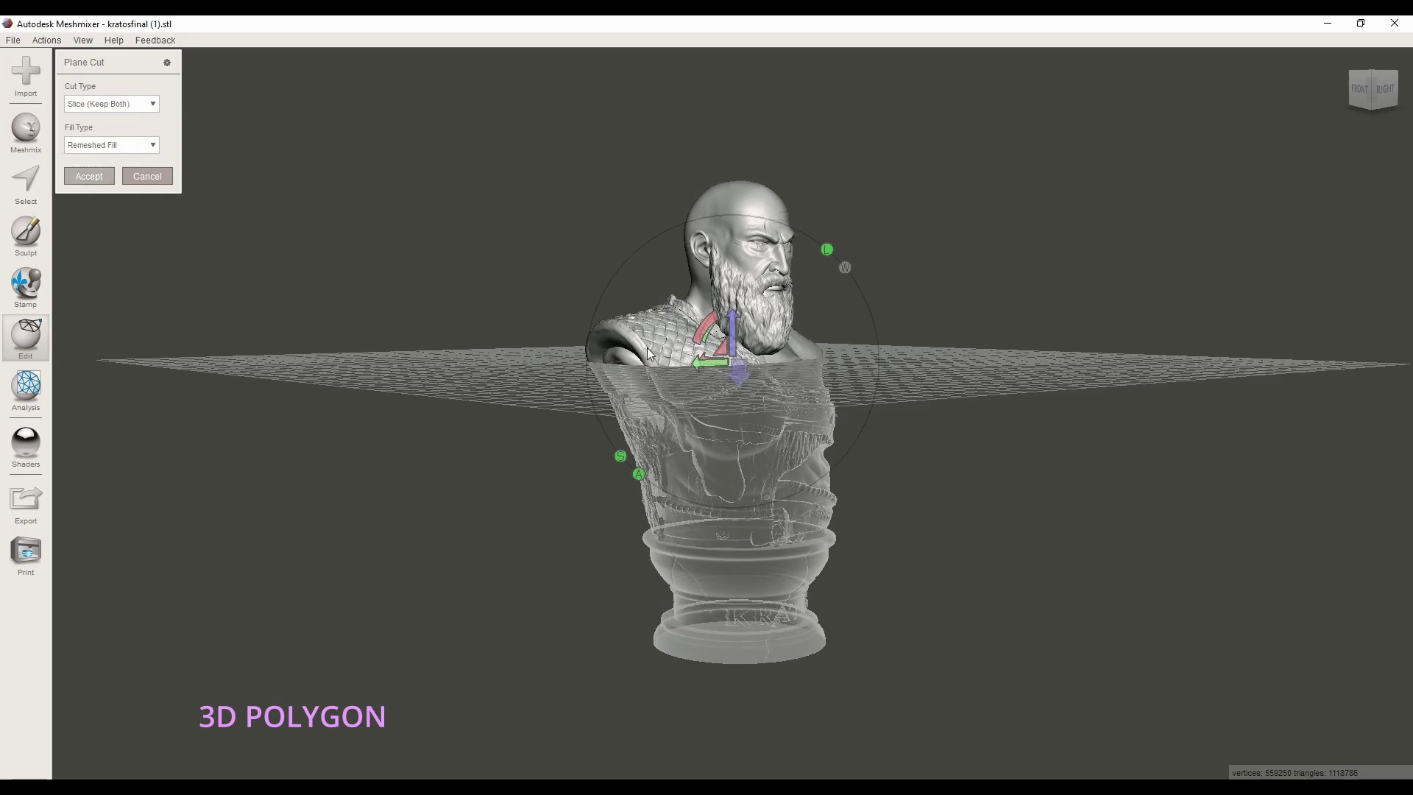
Step: Apply the keep-both slice, then double-click the torso to select the lower shell
key("Return")
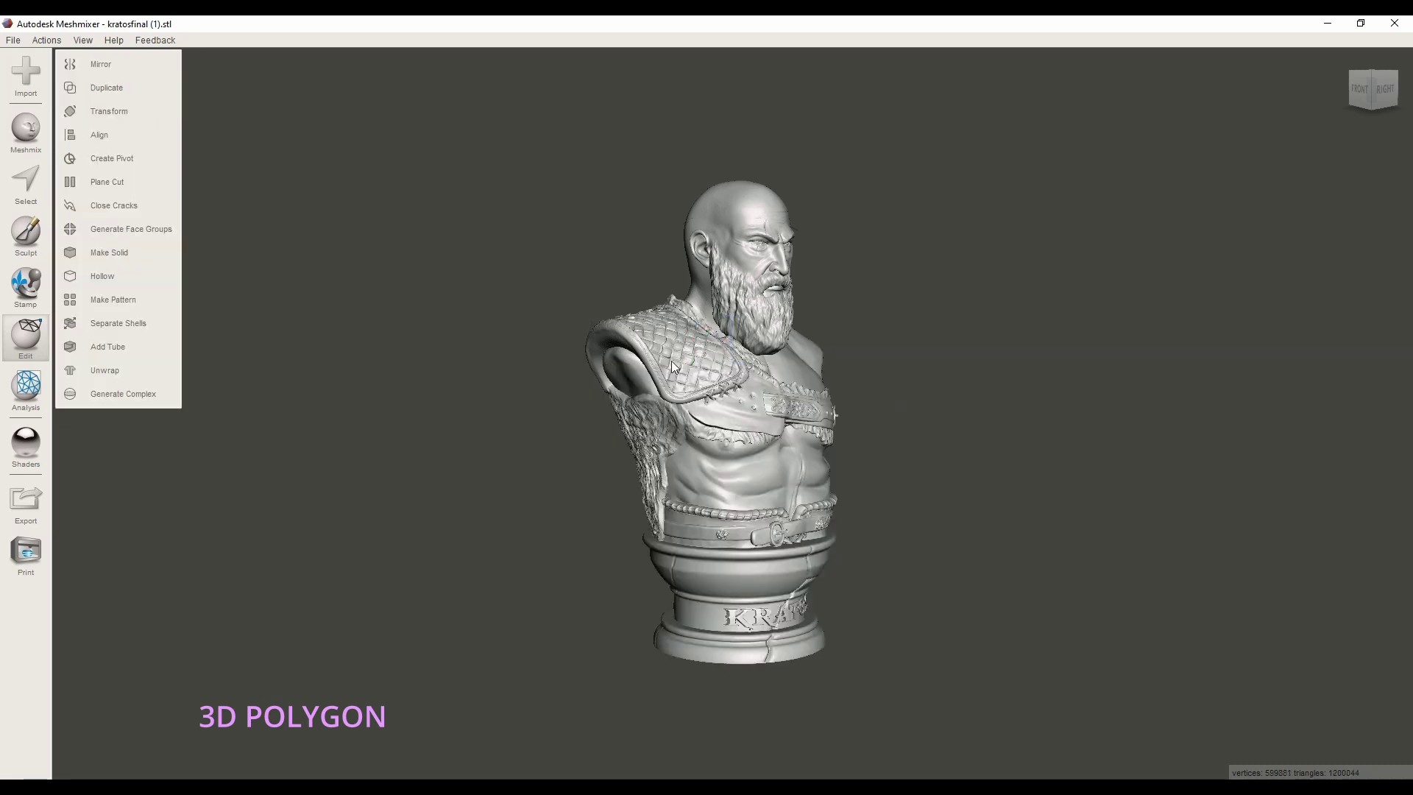
right_click_drag(672, 361, 708, 413)
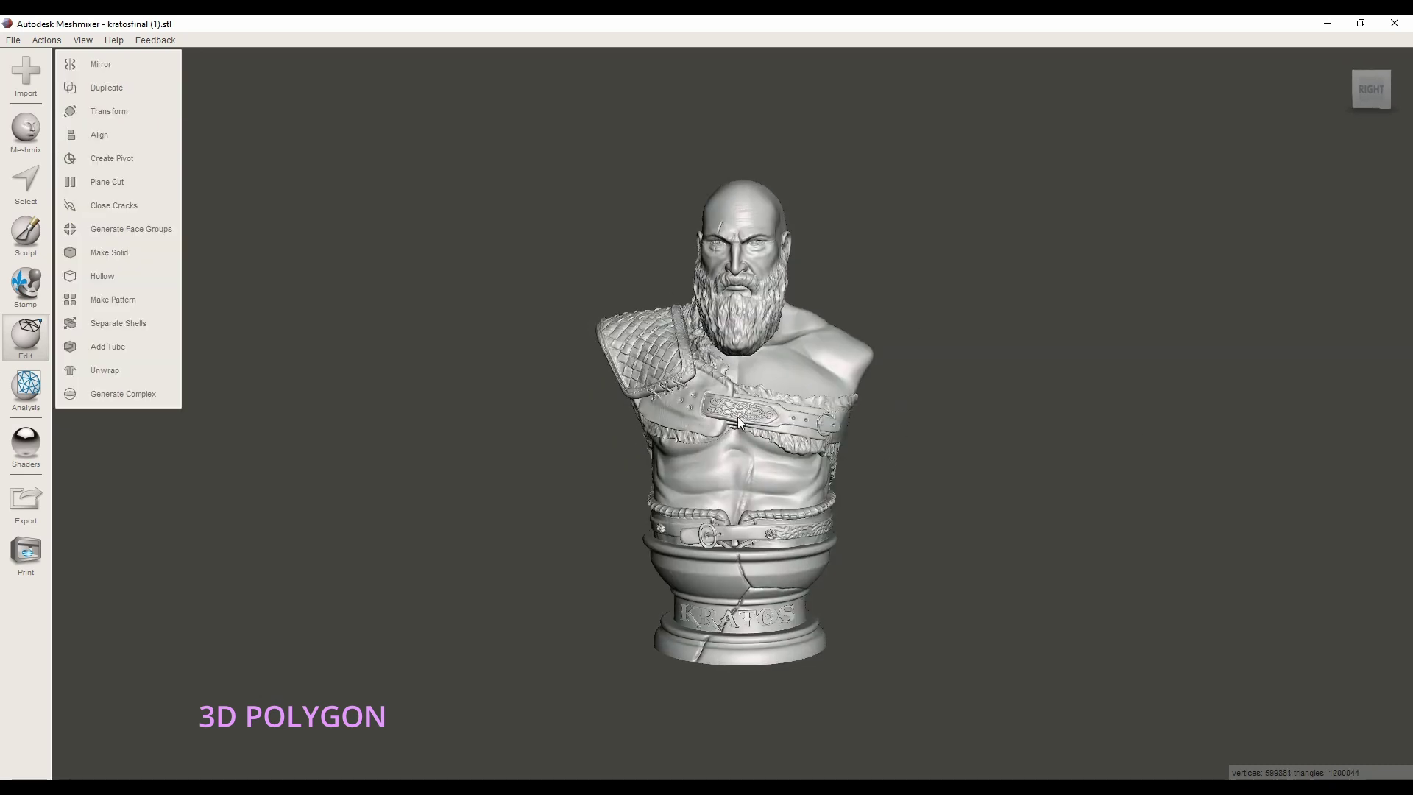
left_click(723, 509)
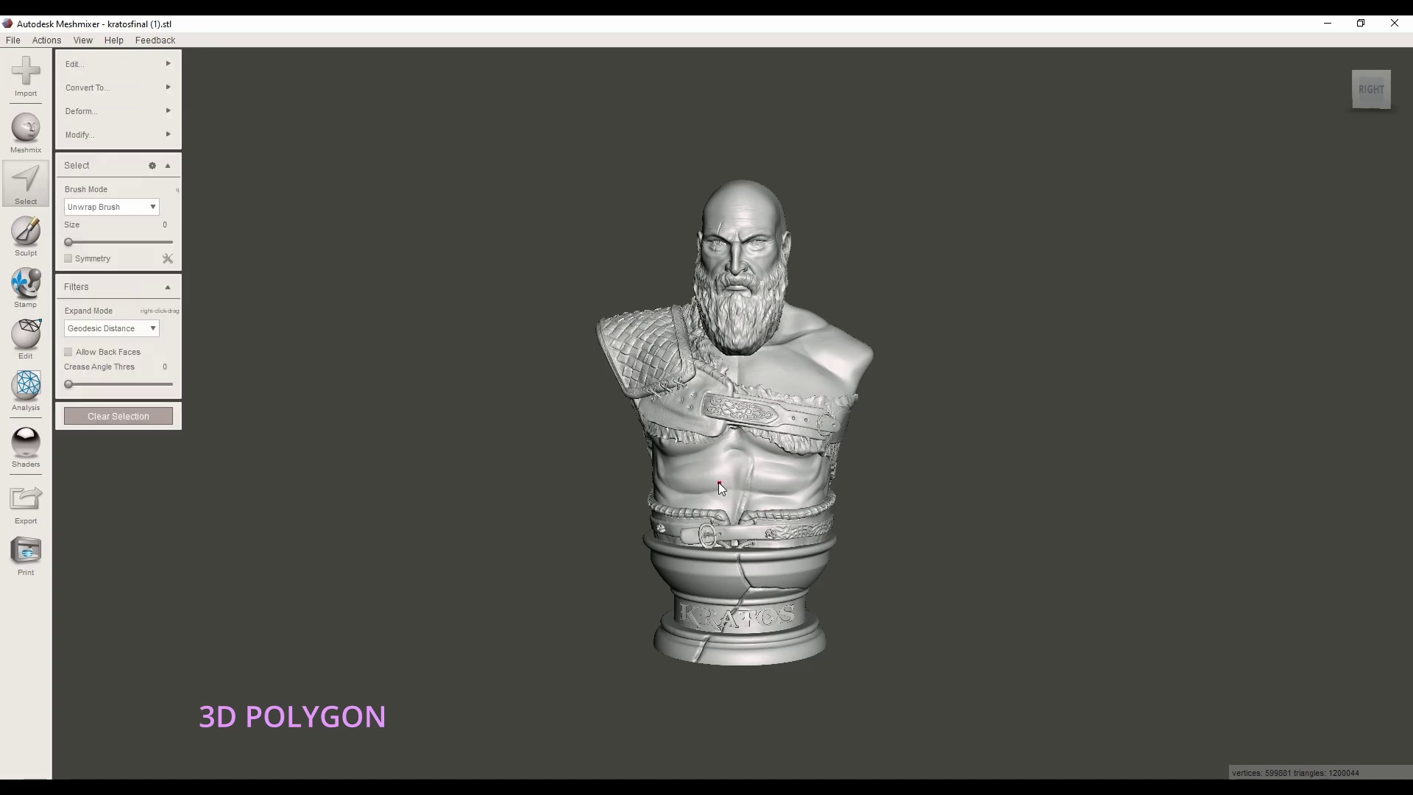
double_click(715, 484)
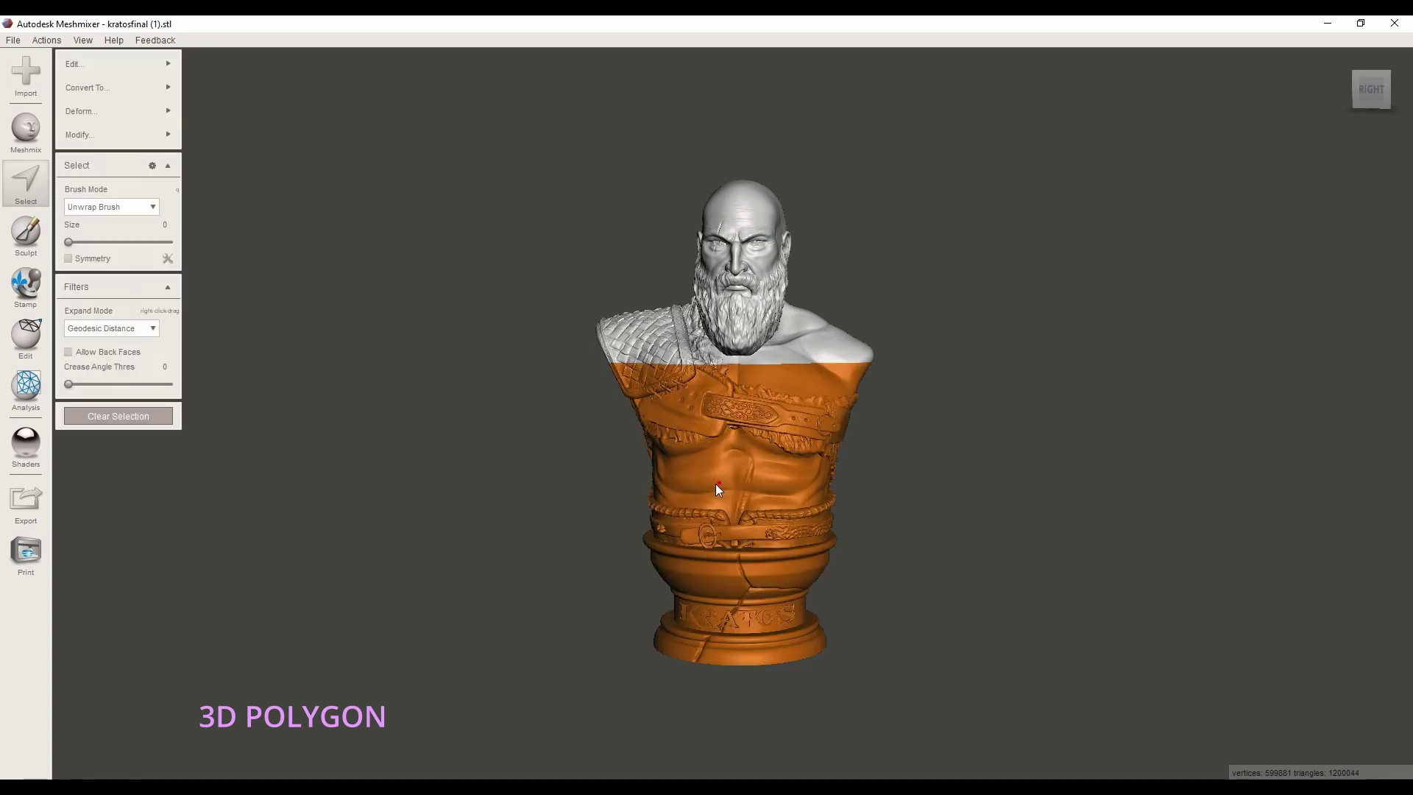